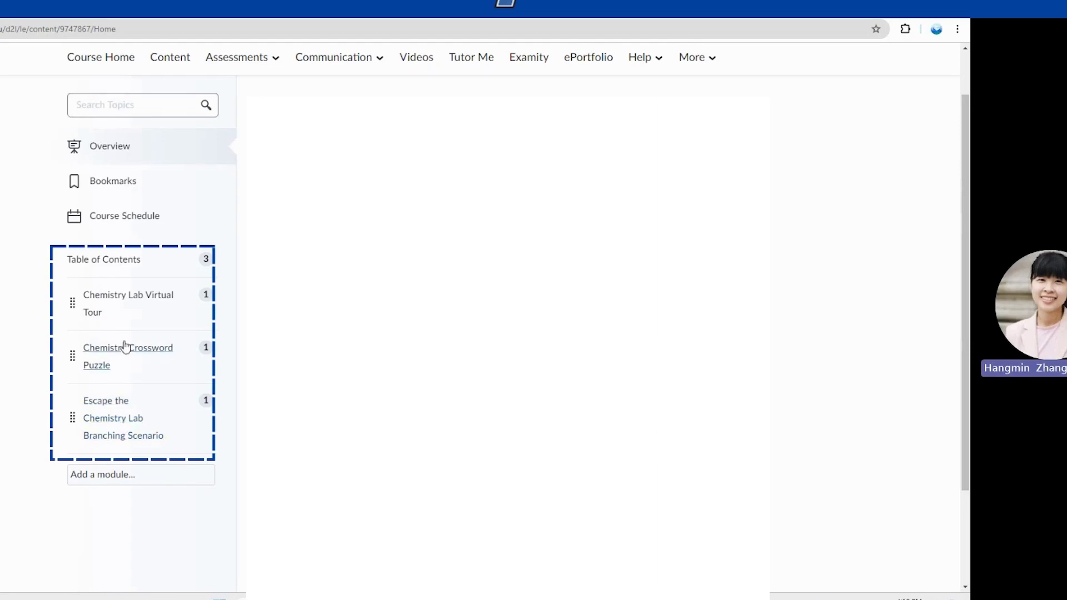
# - Open the Chemistry Lab Virtual Tour module and read its escape-room description and key terms
pyautogui.click(121, 300)
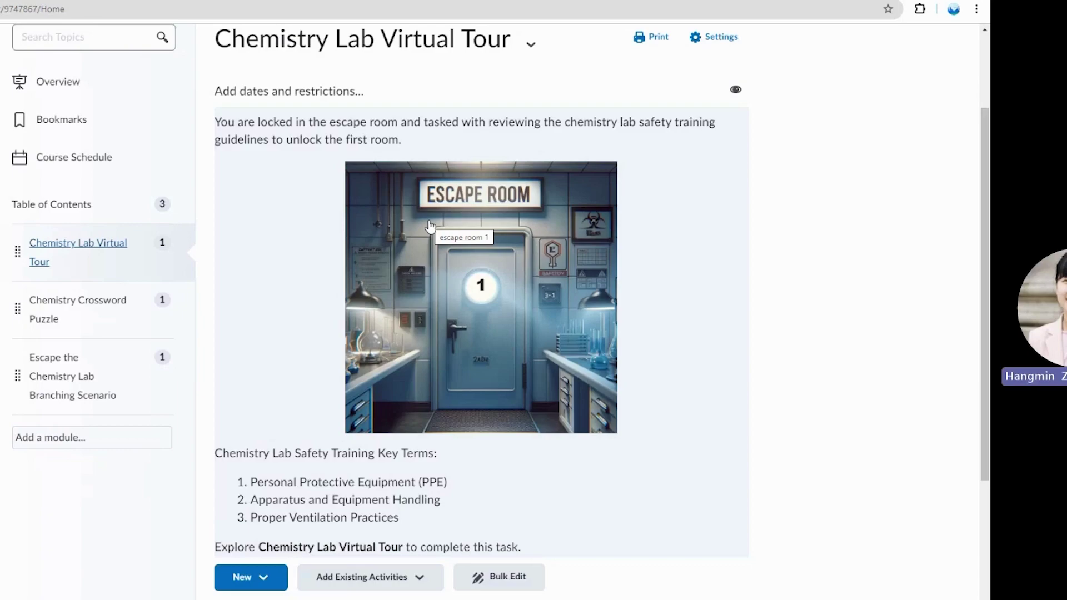
pyautogui.scroll(-2, 402, 236)
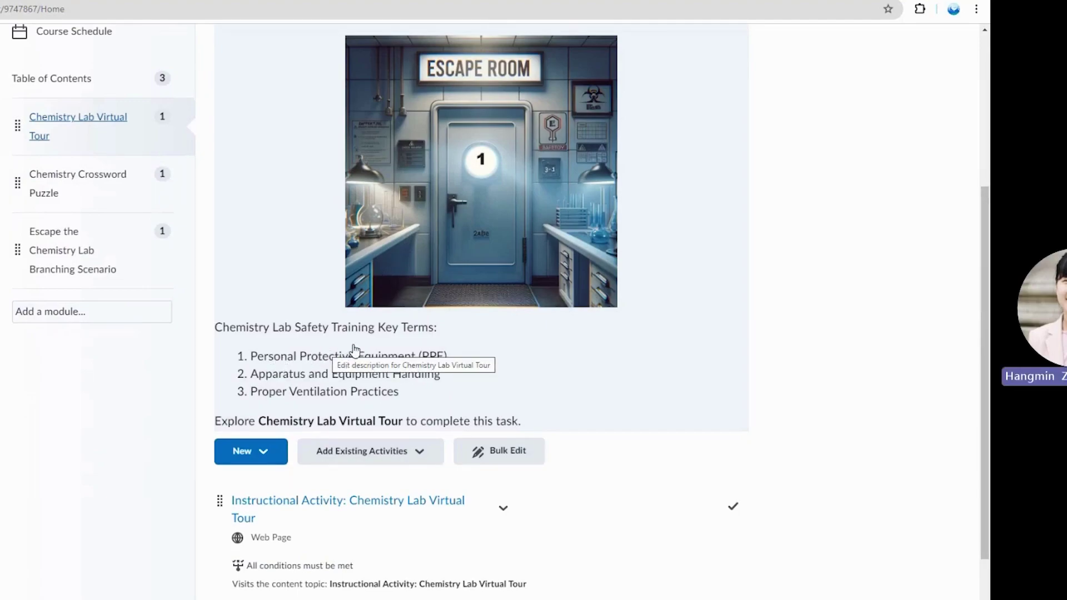
pyautogui.scroll(-1, 369, 342)
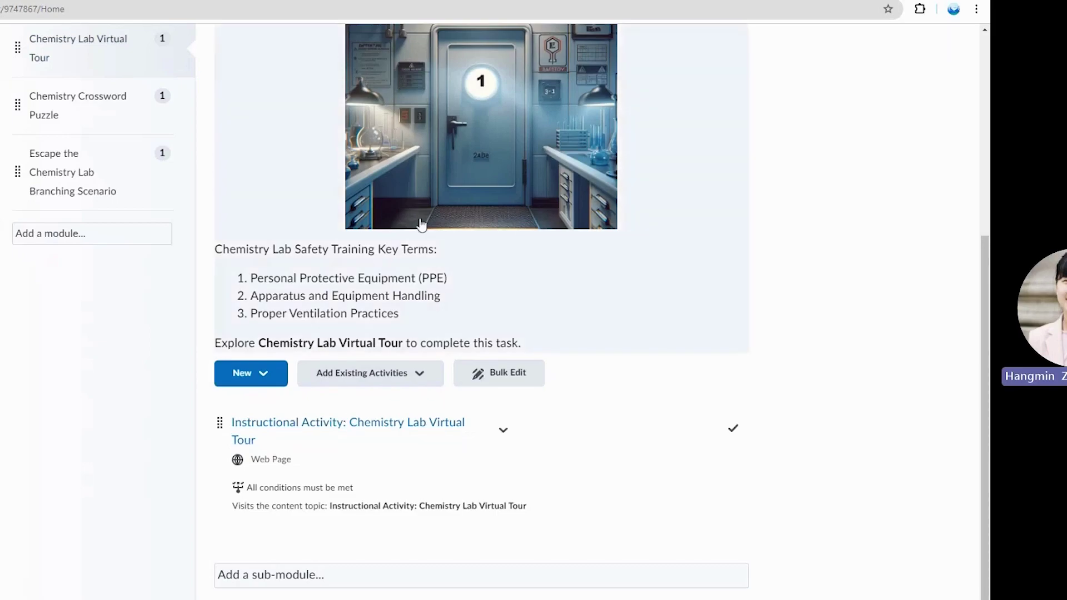
# - Launch the 360° virtual tour and view the PPE safety hotspot
pyautogui.click(443, 200)
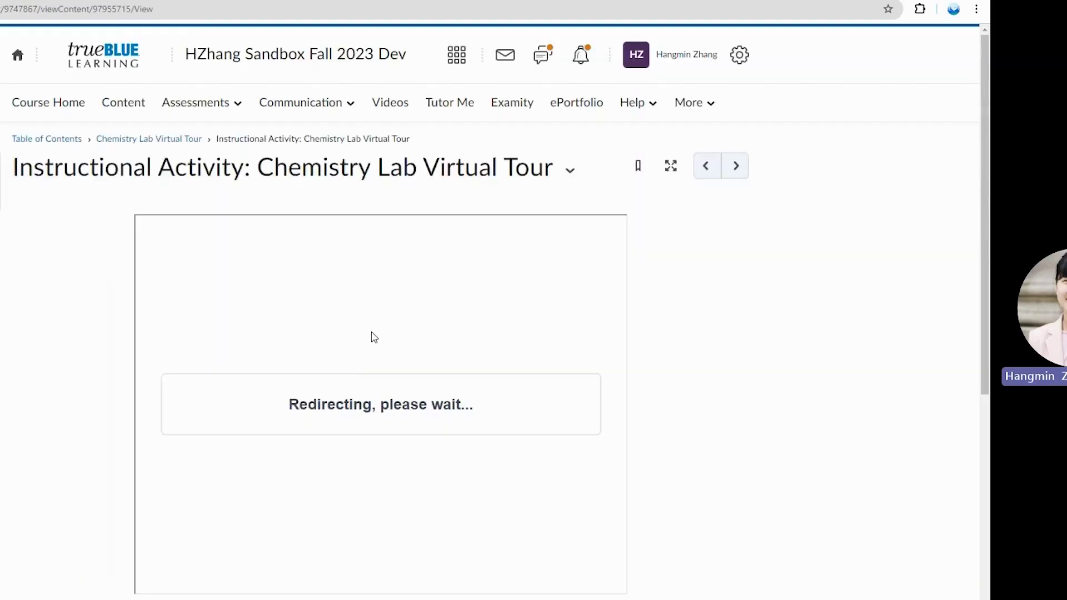
pyautogui.scroll(-2, 389, 323)
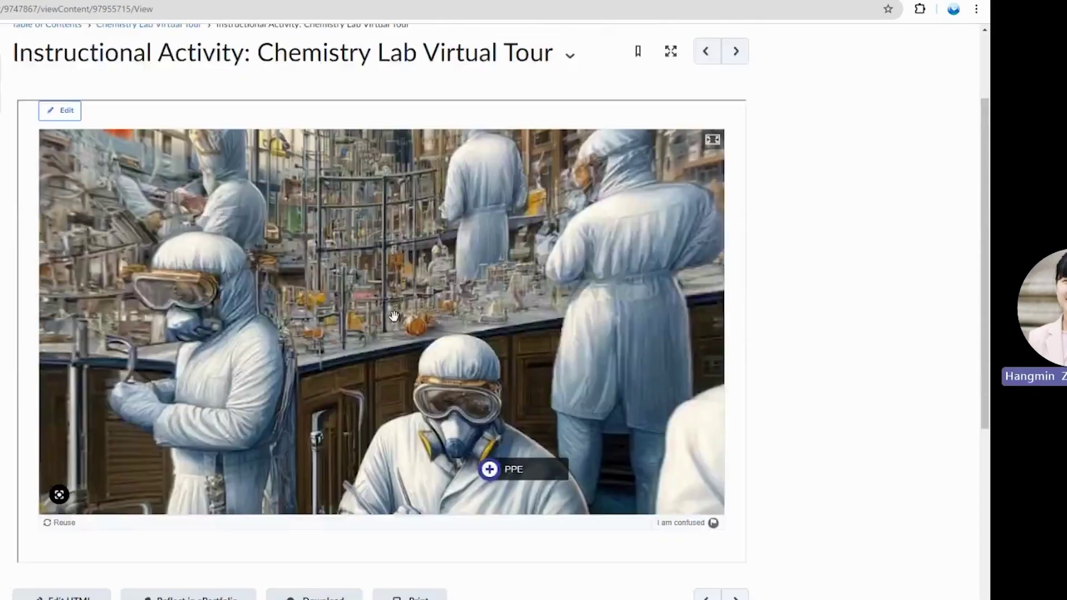
pyautogui.scroll(-1, 393, 315)
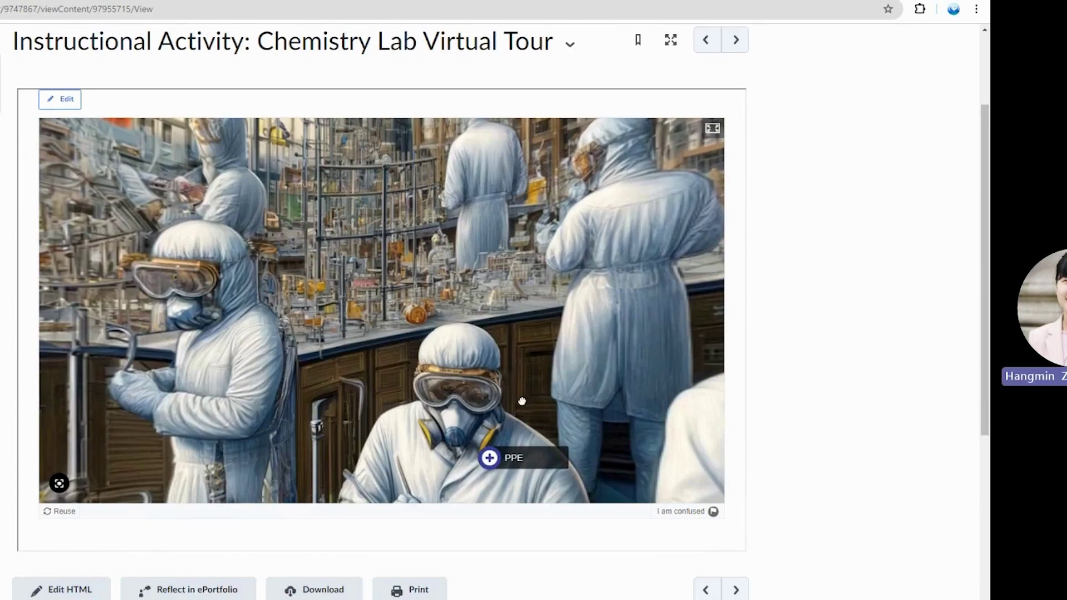
pyautogui.moveTo(522, 401); pyautogui.dragTo(405, 323)
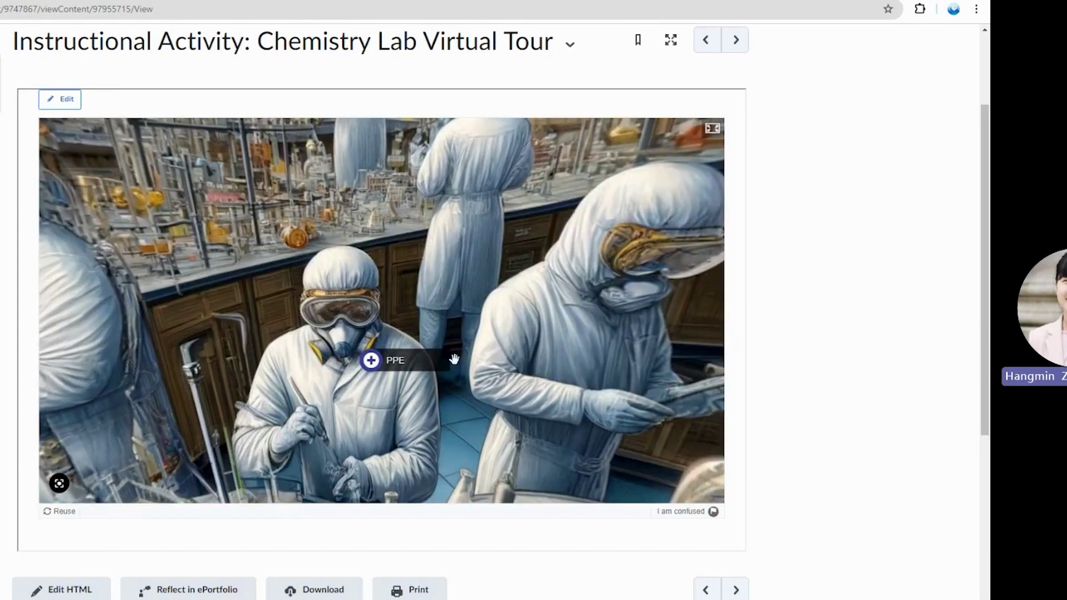
pyautogui.click(396, 362)
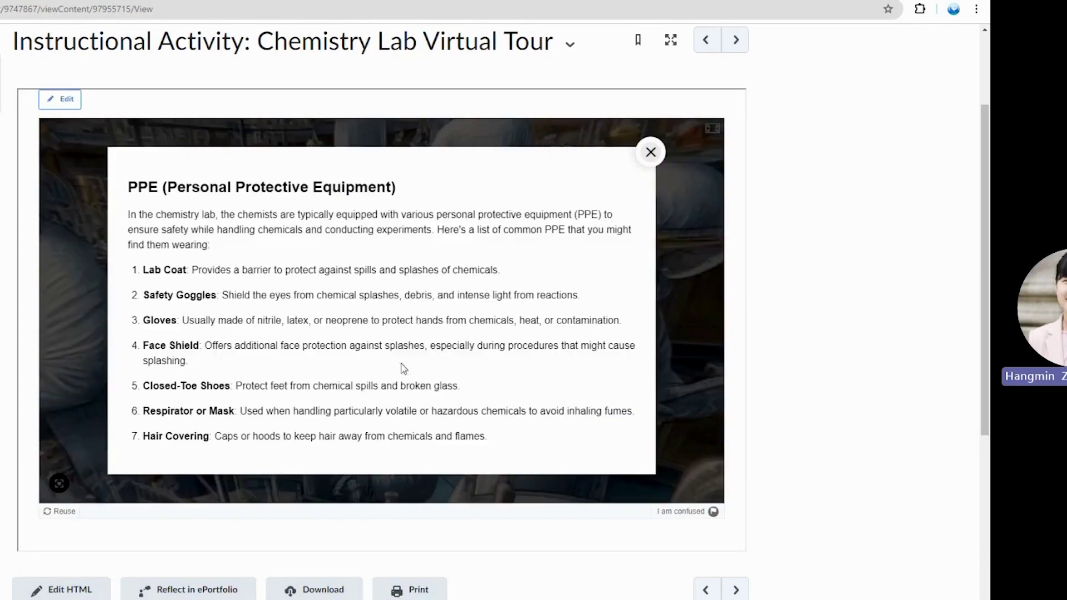
pyautogui.click(651, 153)
# - Rotate the lab to view the Apparatus and Proper Ventilation safety hotspots
pyautogui.moveTo(571, 265); pyautogui.dragTo(449, 306)
pyautogui.click(428, 303)
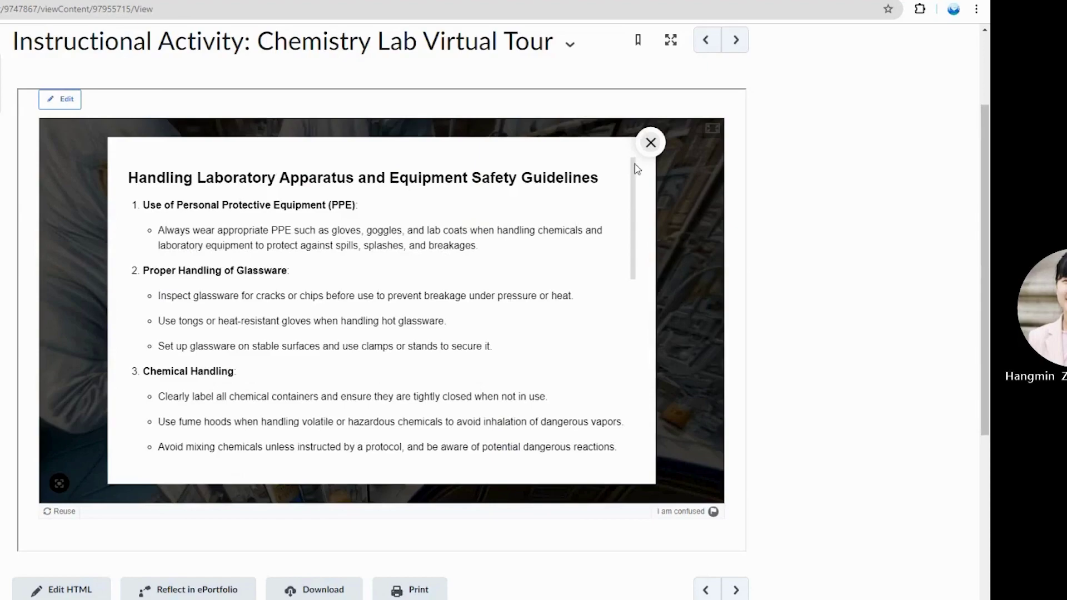
pyautogui.click(649, 144)
pyautogui.moveTo(644, 156); pyautogui.dragTo(438, 281)
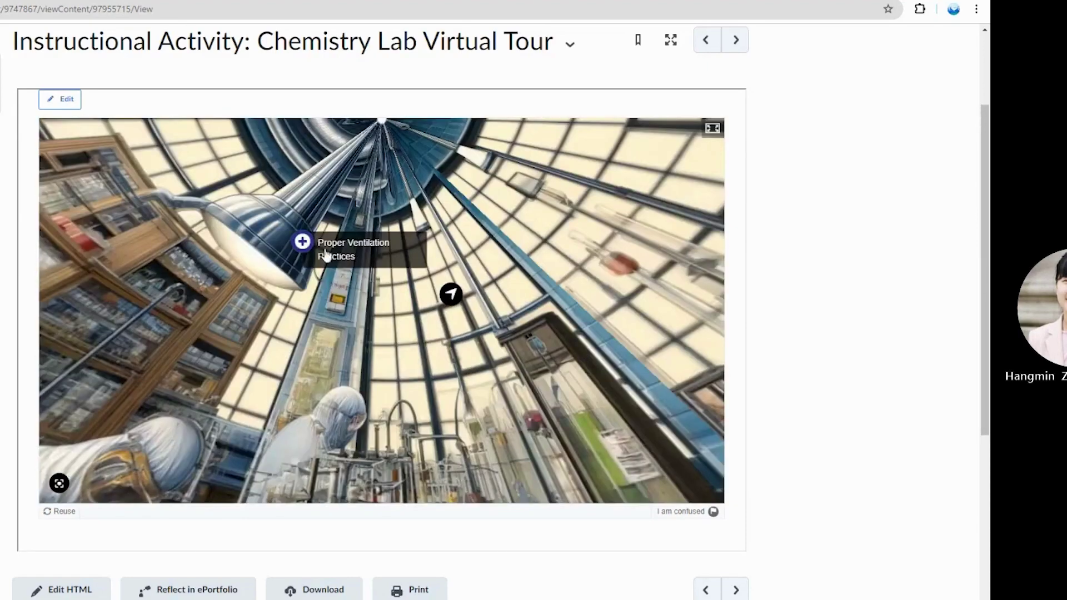
pyautogui.click(303, 240)
pyautogui.click(650, 142)
# - Move to the next scene and reveal the Congratulations message unlocking the first escape room
pyautogui.click(454, 293)
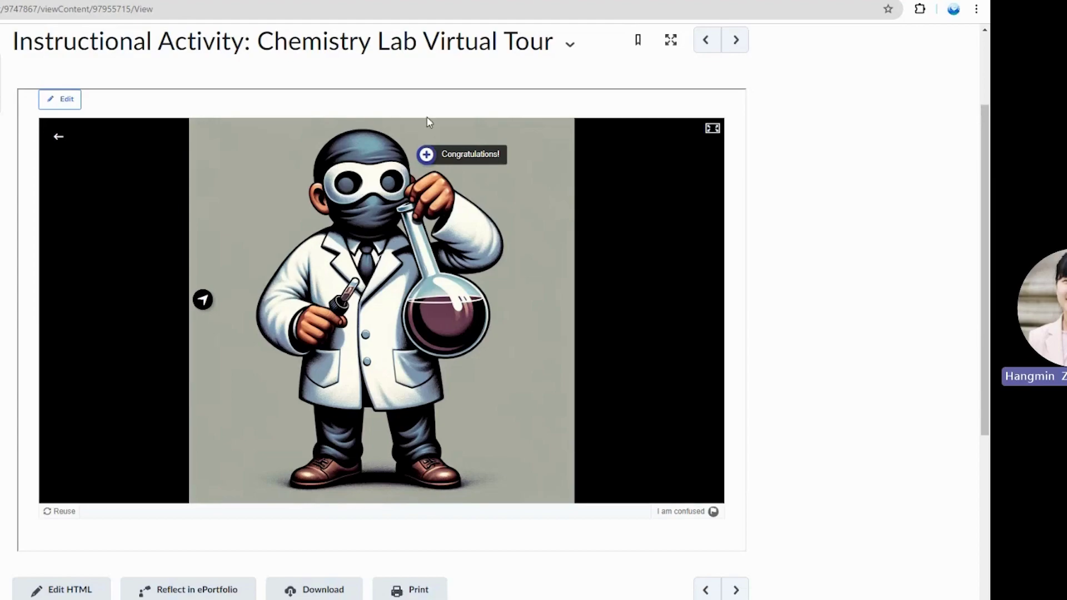
pyautogui.click(447, 162)
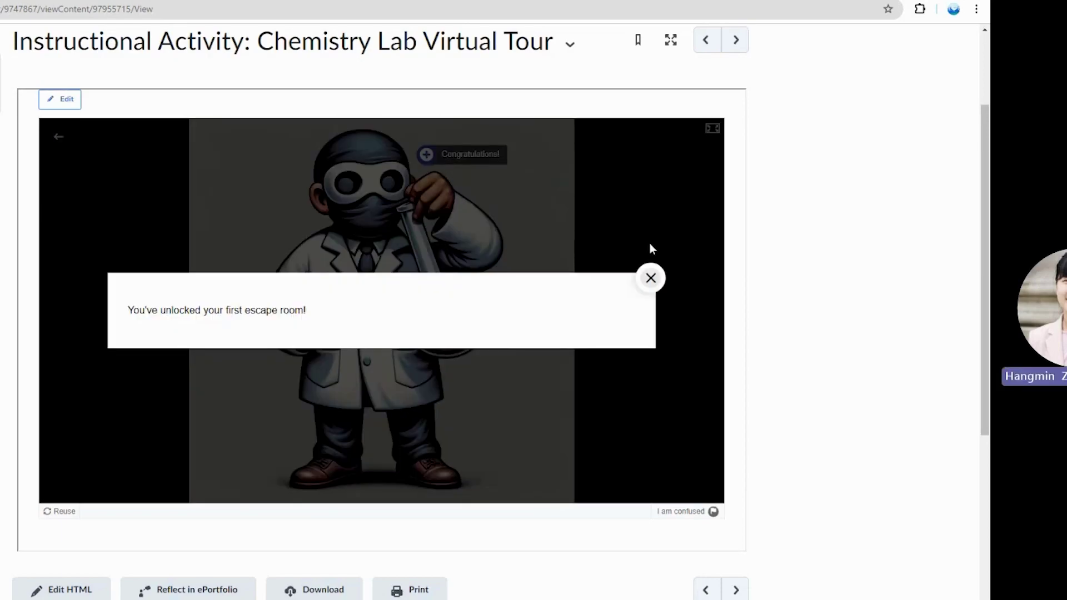
pyautogui.click(650, 277)
pyautogui.scroll(3, 96, 242)
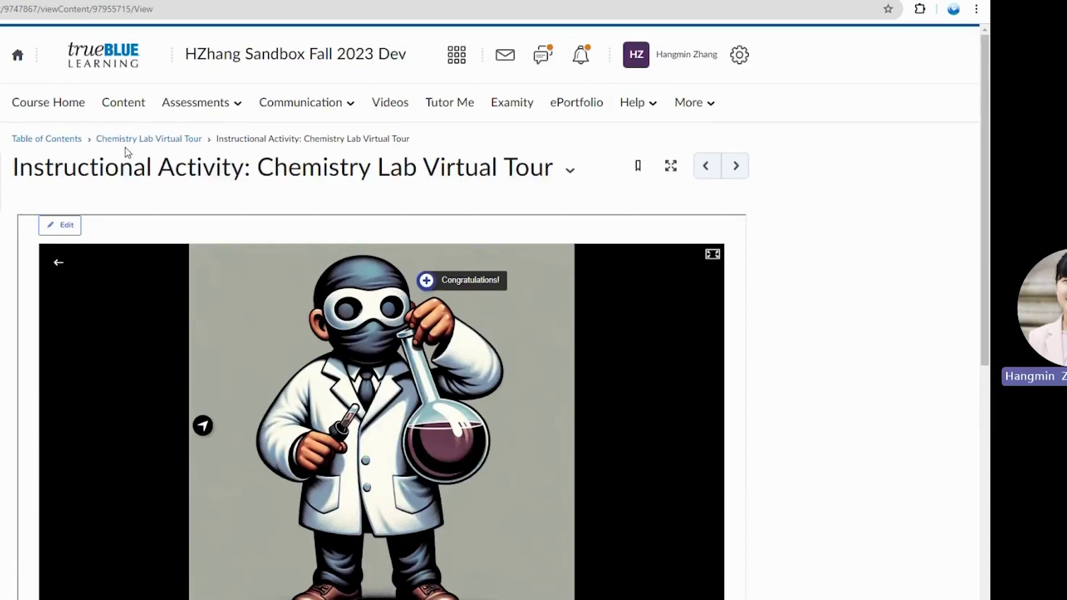
# - Revisit the Chemistry Lab Virtual Tour module page and scroll through it
pyautogui.click(126, 142)
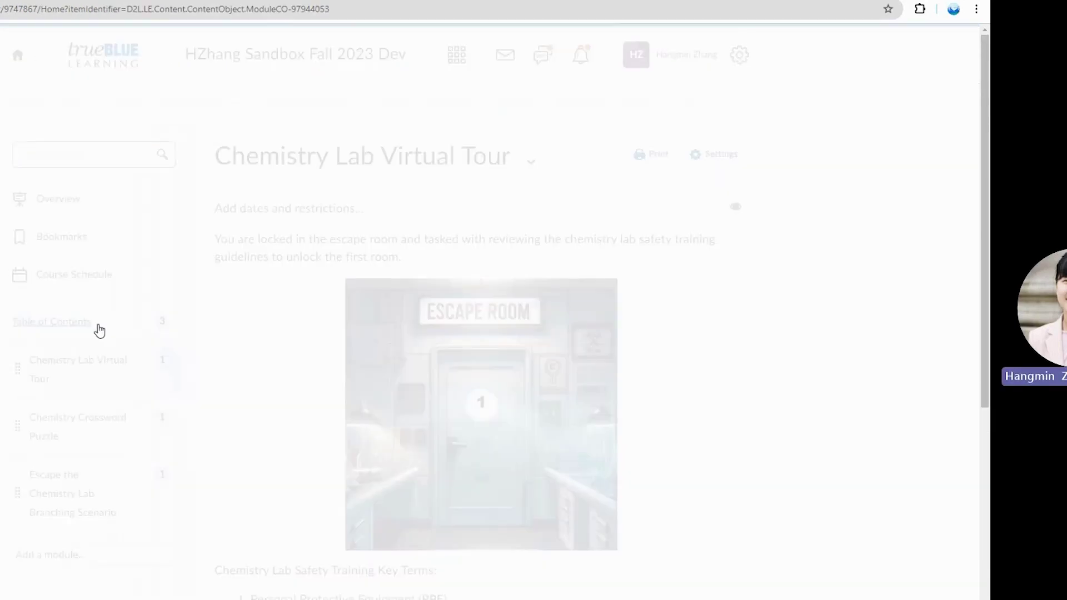
pyautogui.scroll(-2, 327, 228)
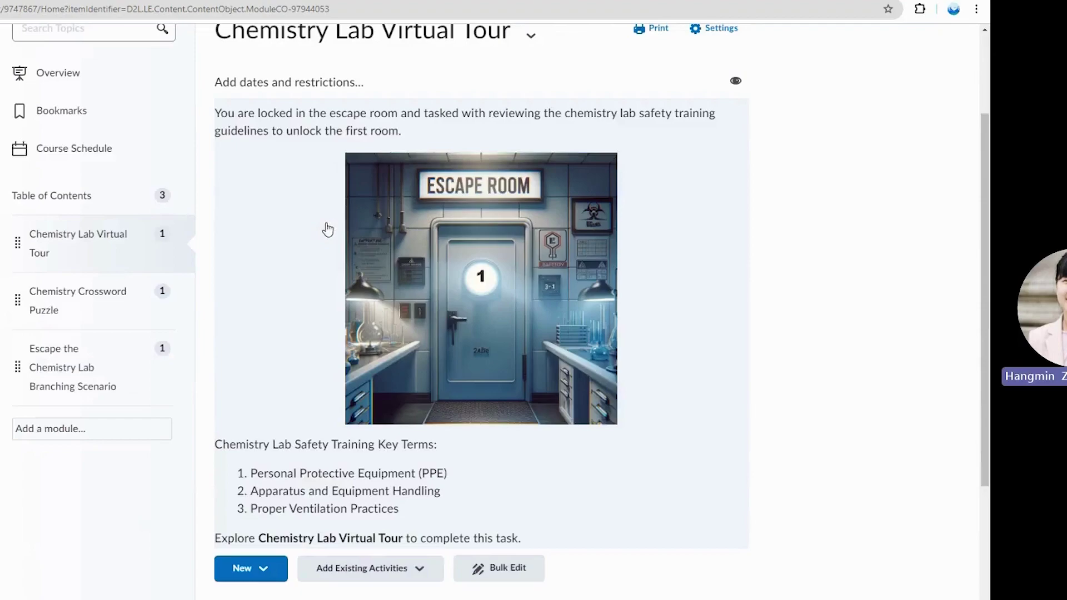
pyautogui.scroll(-3, 399, 179)
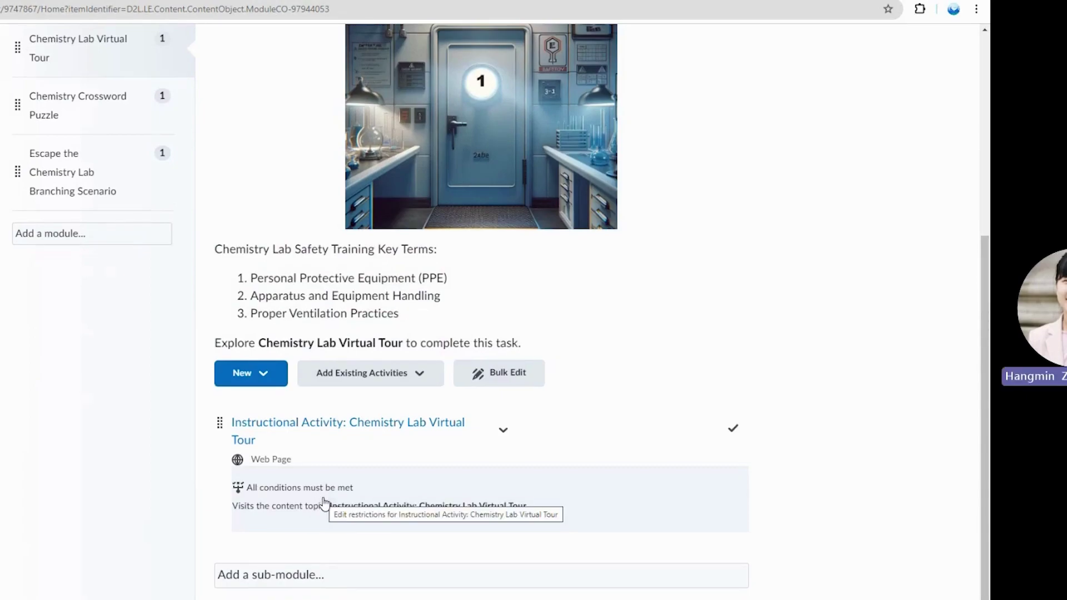
pyautogui.scroll(3, 37, 315)
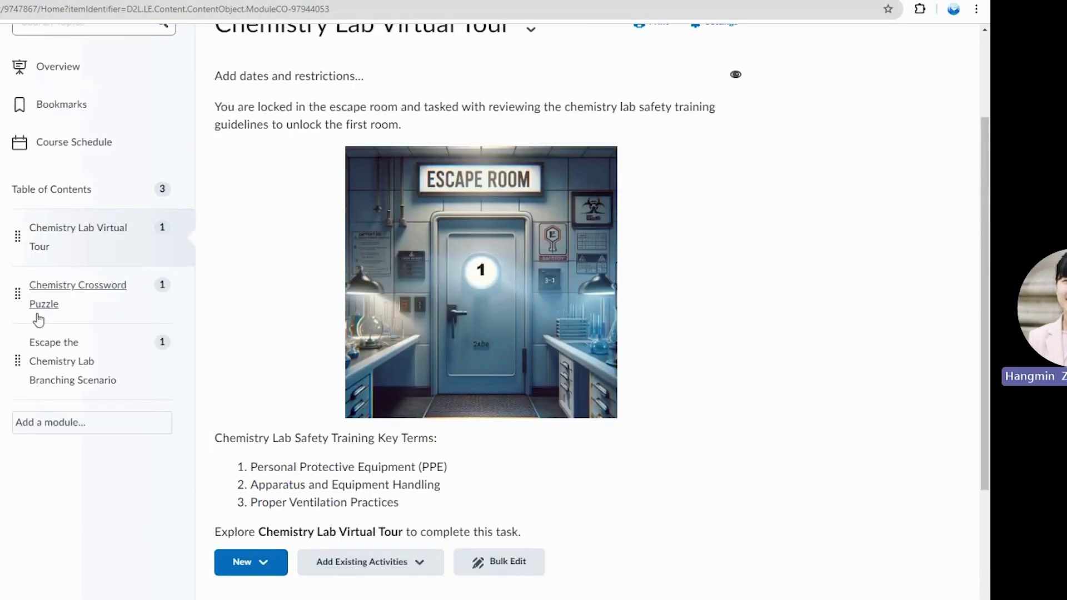
# - Open the Chemistry Crossword Puzzle module and its crossword activity topic
pyautogui.click(78, 303)
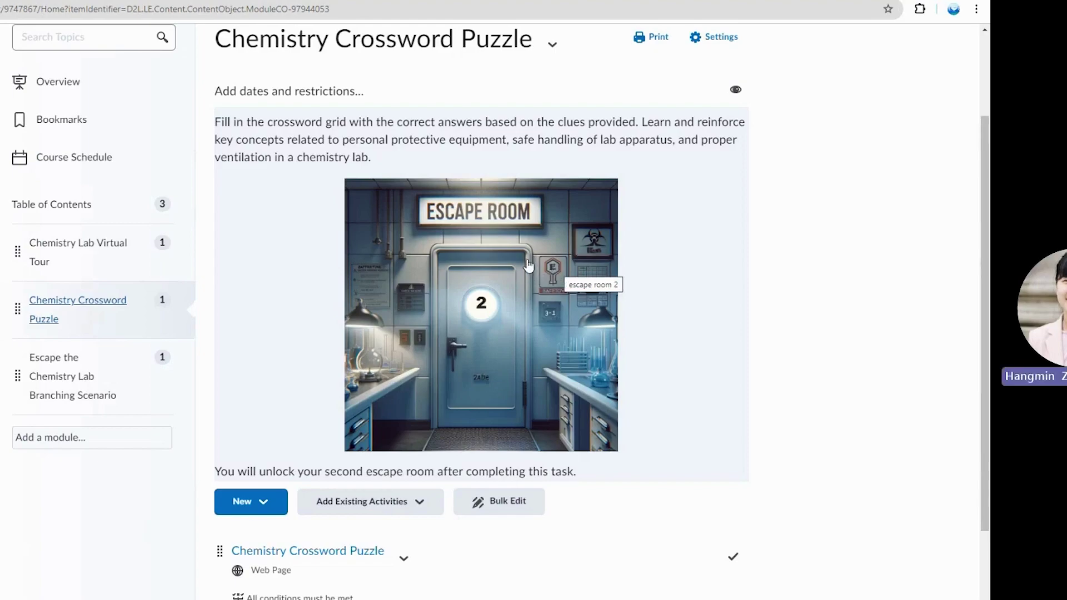
pyautogui.scroll(-1, 533, 271)
pyautogui.scroll(-1, 532, 244)
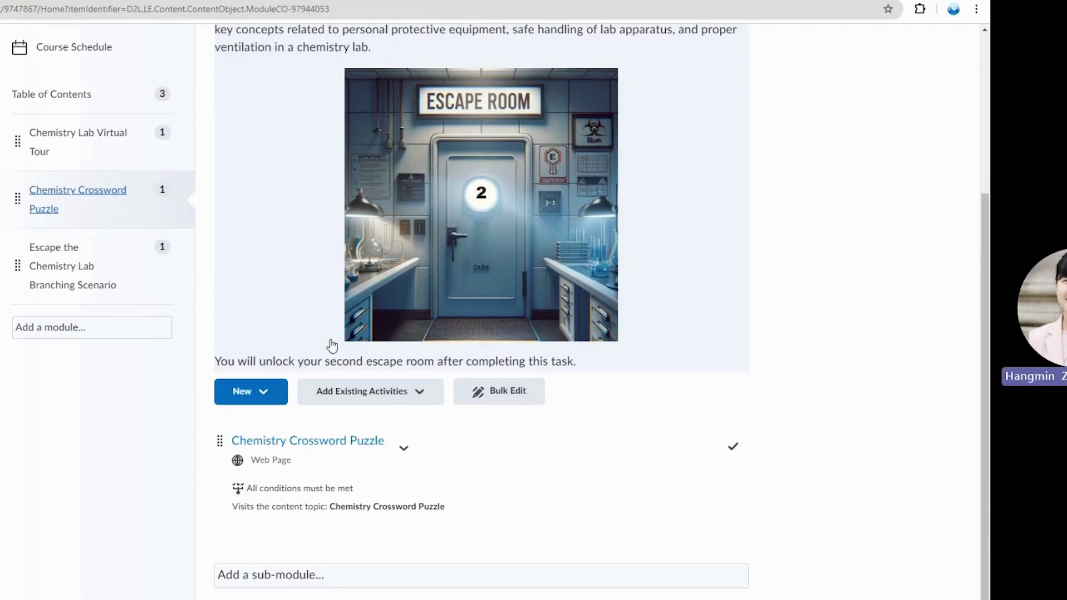
pyautogui.click(301, 447)
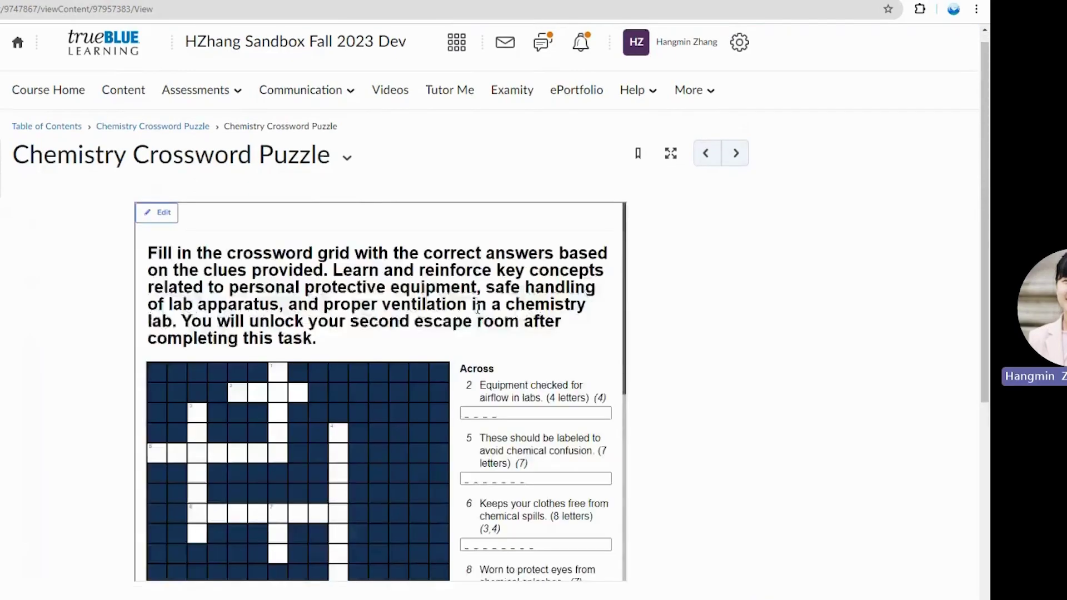
# - Look over the H5P crossword grid and clues, then return to the Chemistry Crossword Puzzle module page
pyautogui.scroll(-3, 475, 311)
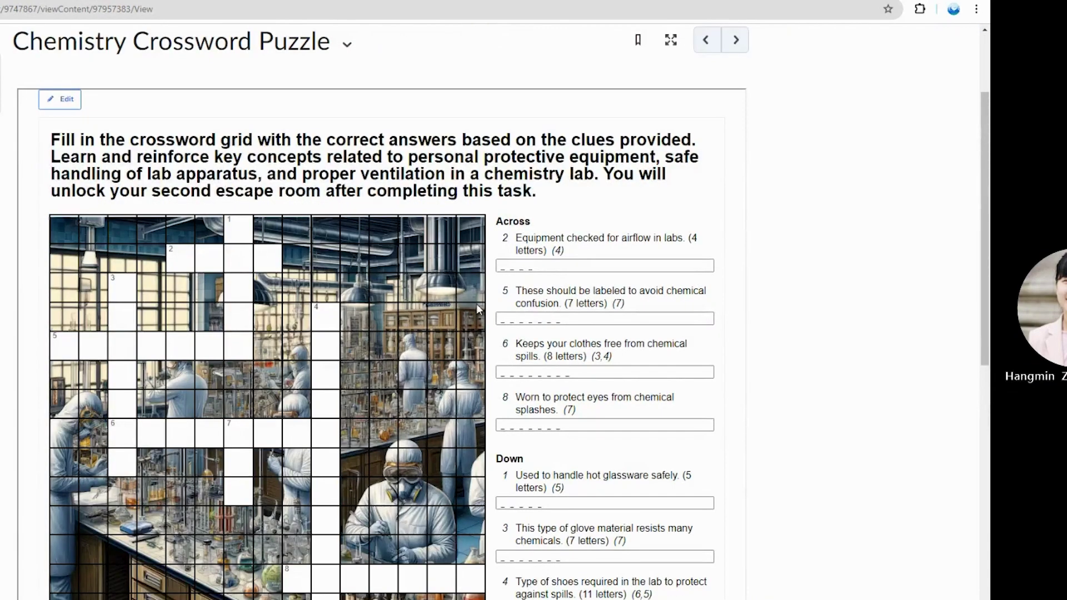
pyautogui.scroll(-1, 478, 304)
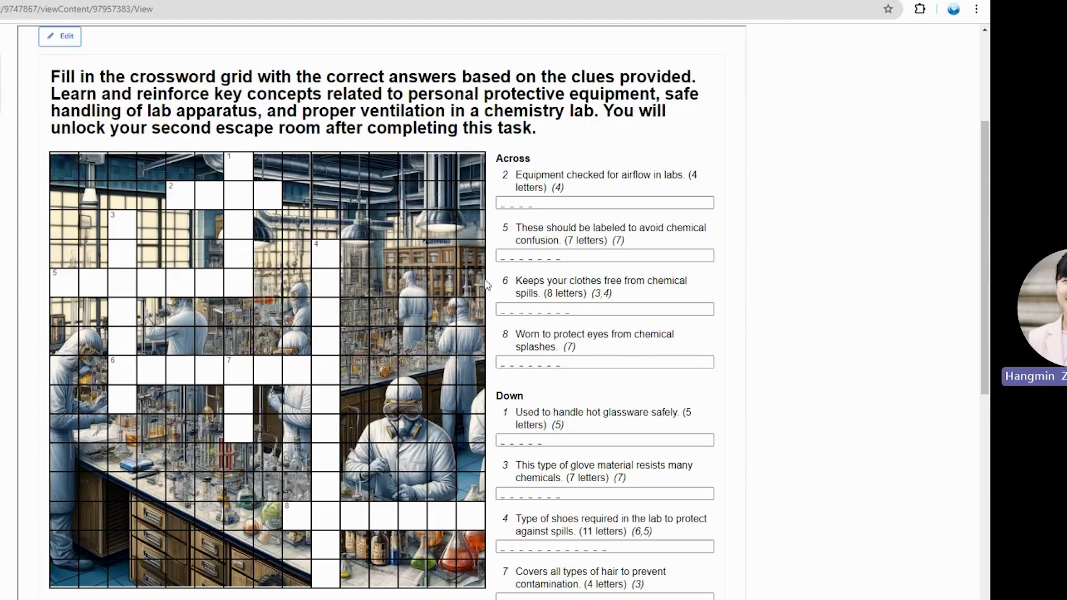
pyautogui.scroll(2, 489, 280)
pyautogui.scroll(-3, 489, 281)
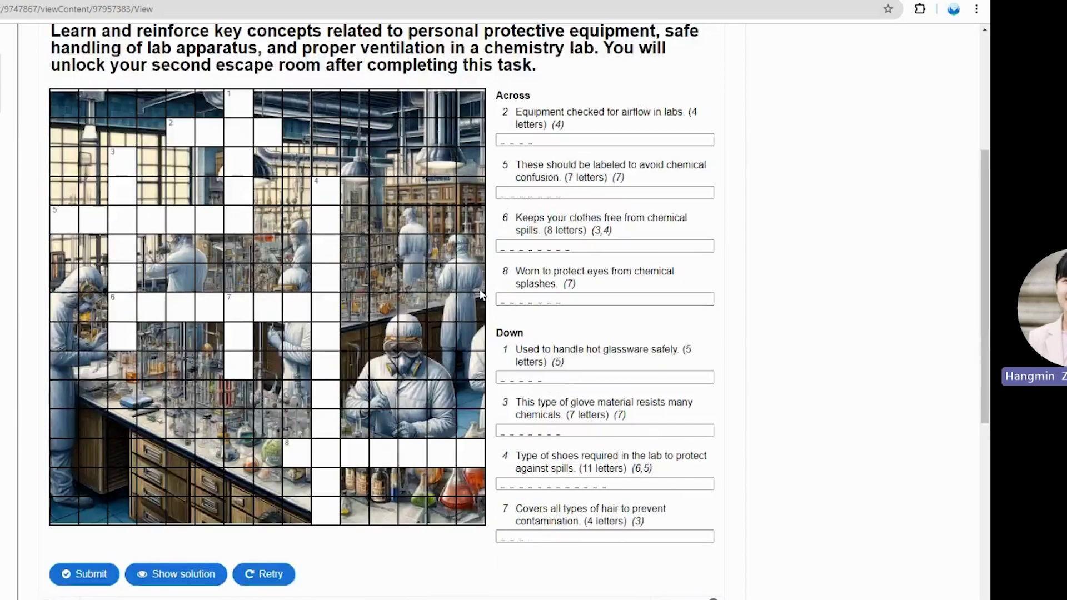
pyautogui.scroll(4, 482, 295)
pyautogui.click(166, 140)
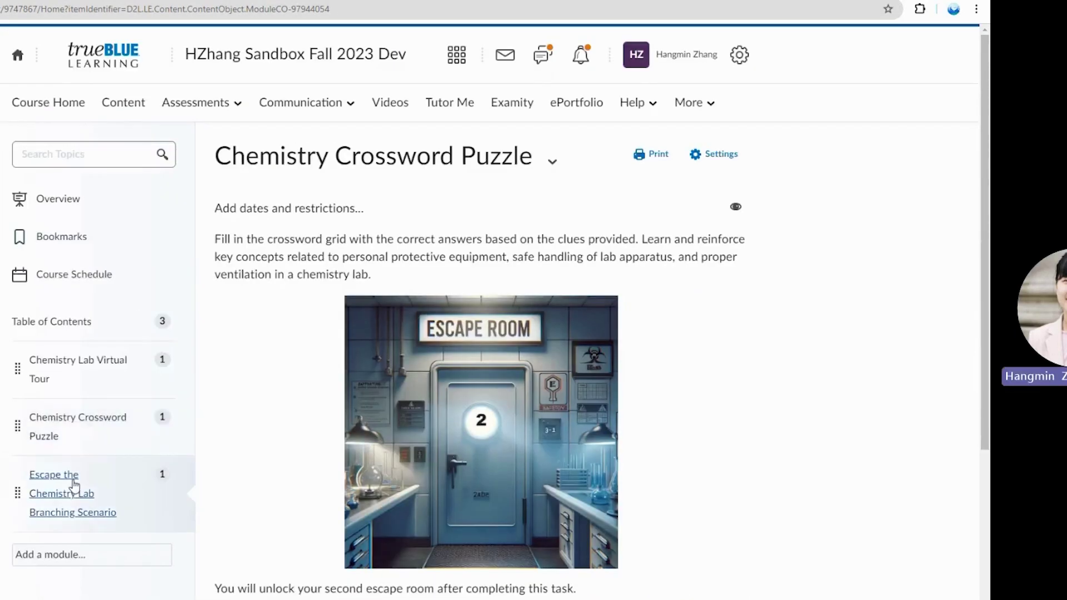
pyautogui.click(52, 474)
# - Scroll through the Branching Scenario introduction on unlocking Escape Room 3 down to Start the course
pyautogui.scroll(-1, 344, 372)
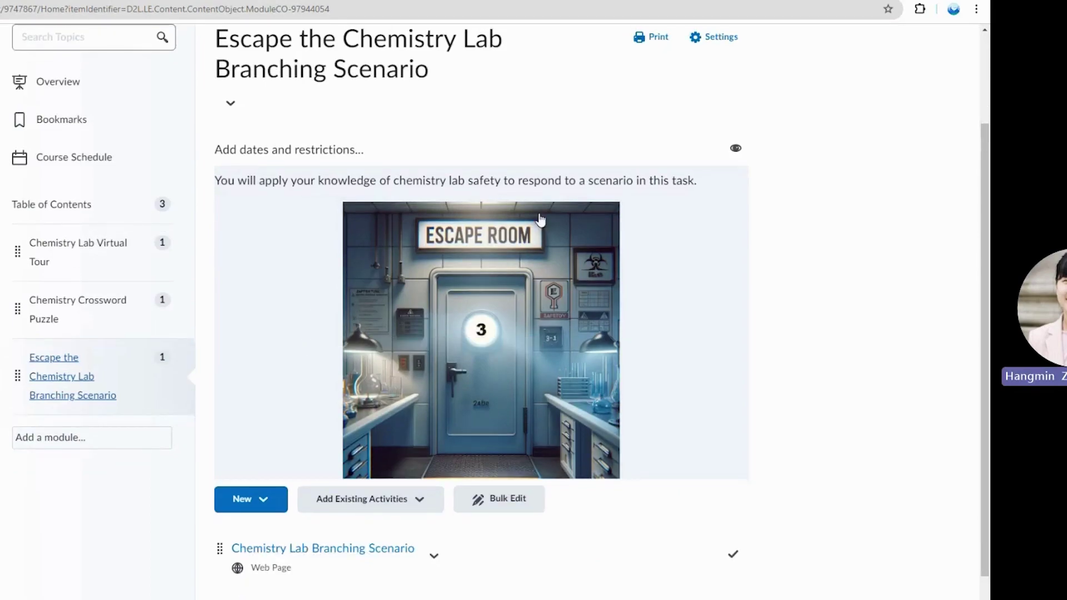
pyautogui.scroll(-2, 555, 217)
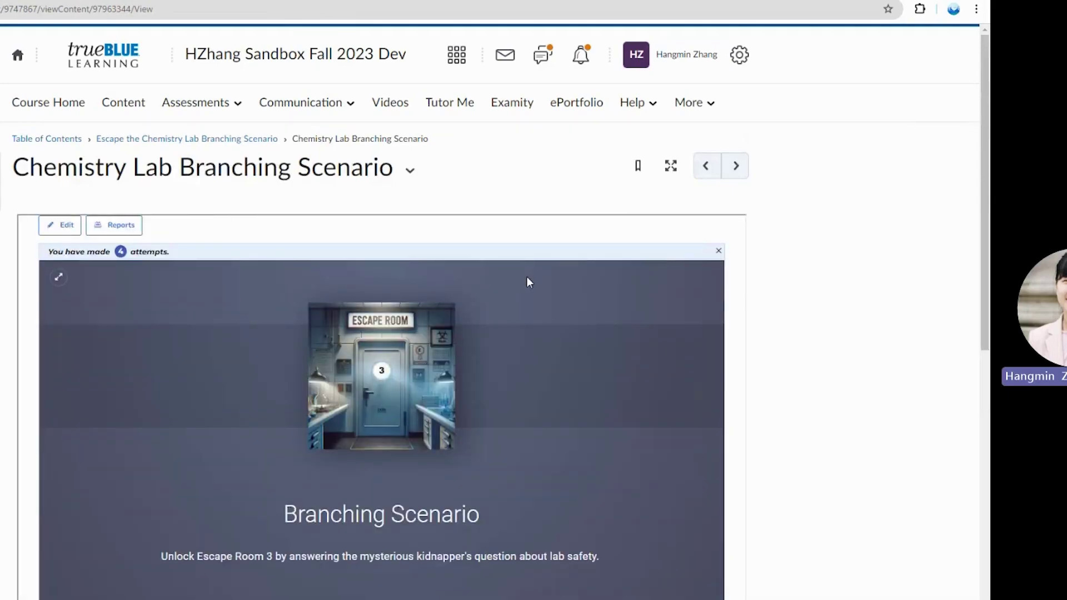
pyautogui.scroll(-3, 525, 276)
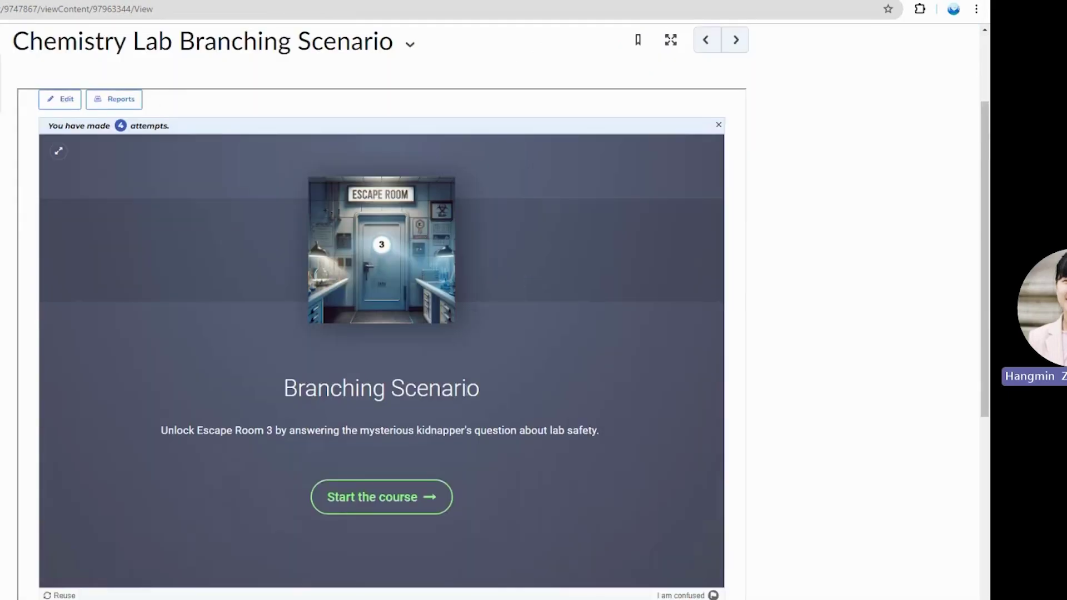
# - Start the scenario and try the wrong answer 'Recap the bottle…', getting Try Again feedback
pyautogui.click(372, 502)
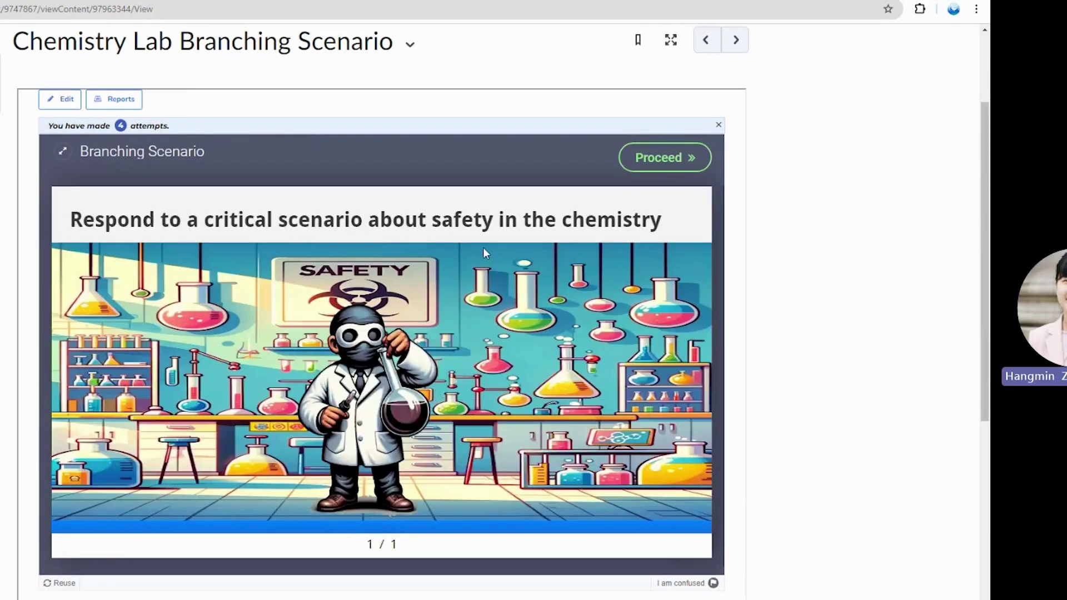
pyautogui.click(639, 160)
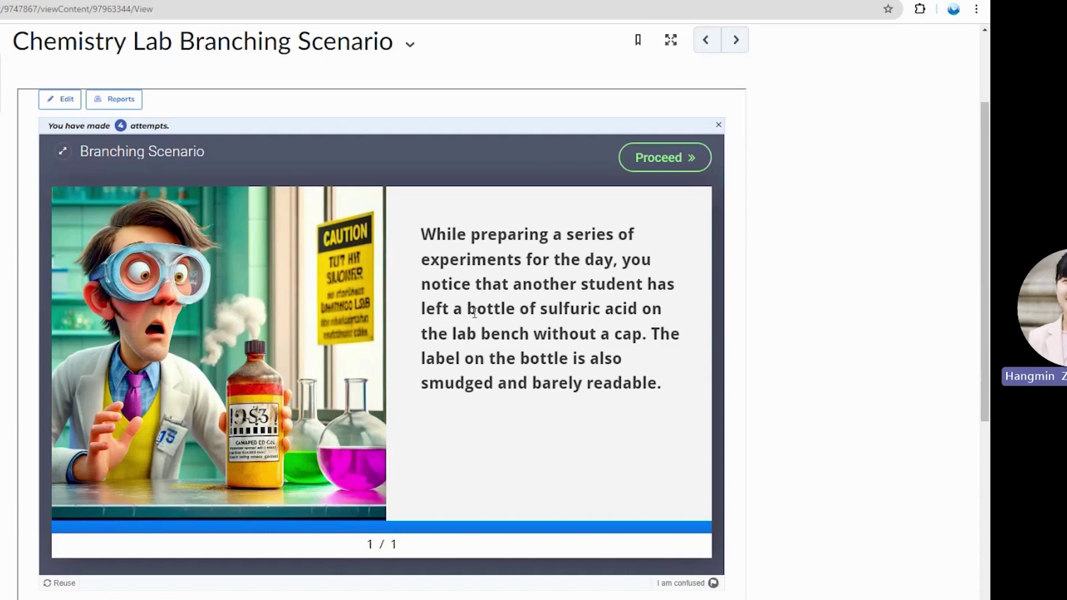
pyautogui.click(659, 158)
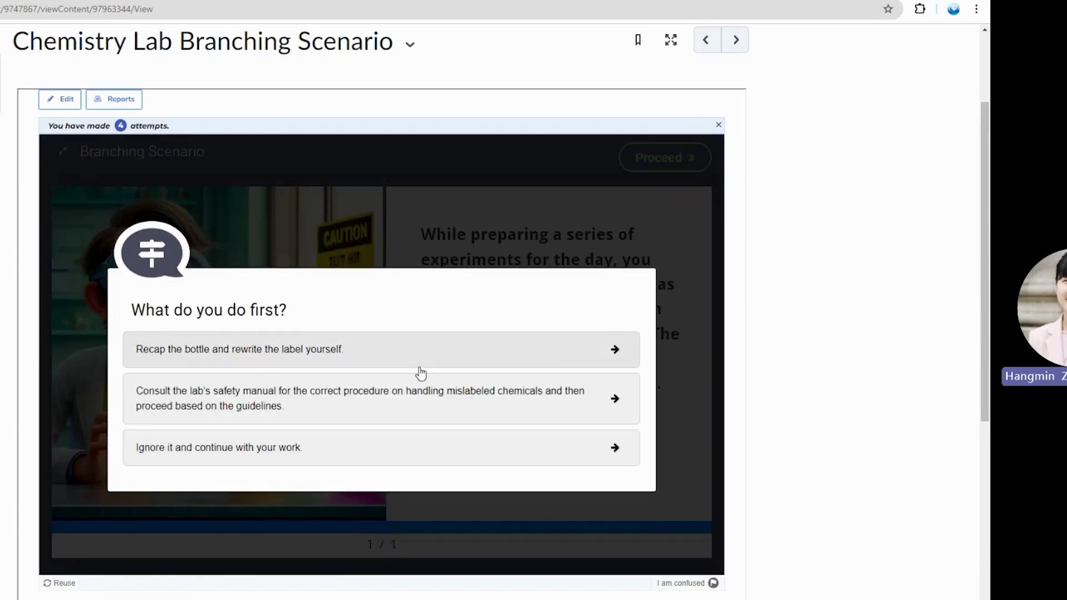
pyautogui.click(350, 354)
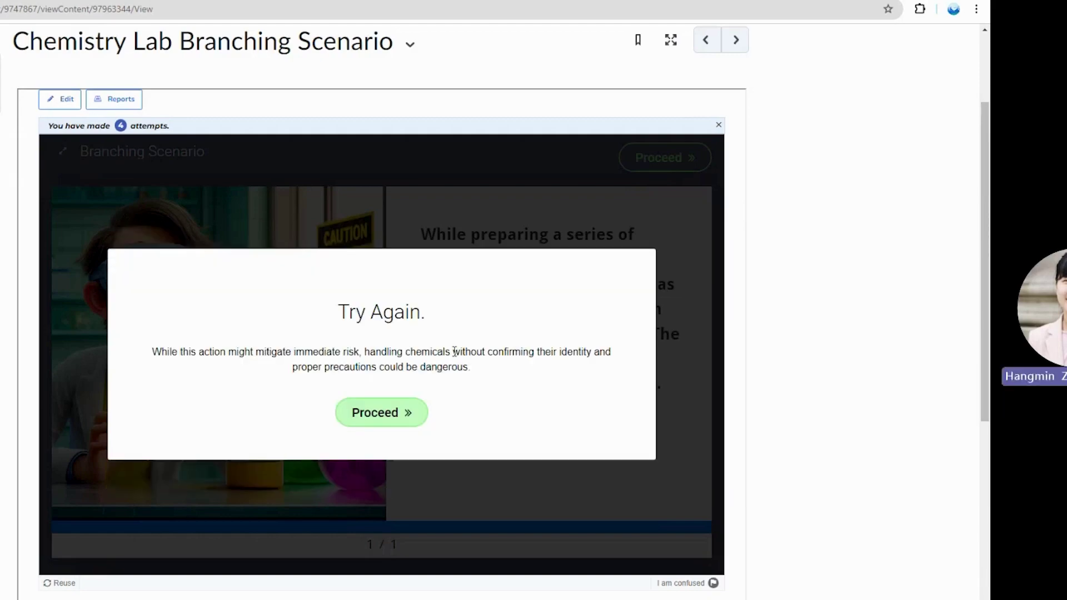
pyautogui.click(397, 418)
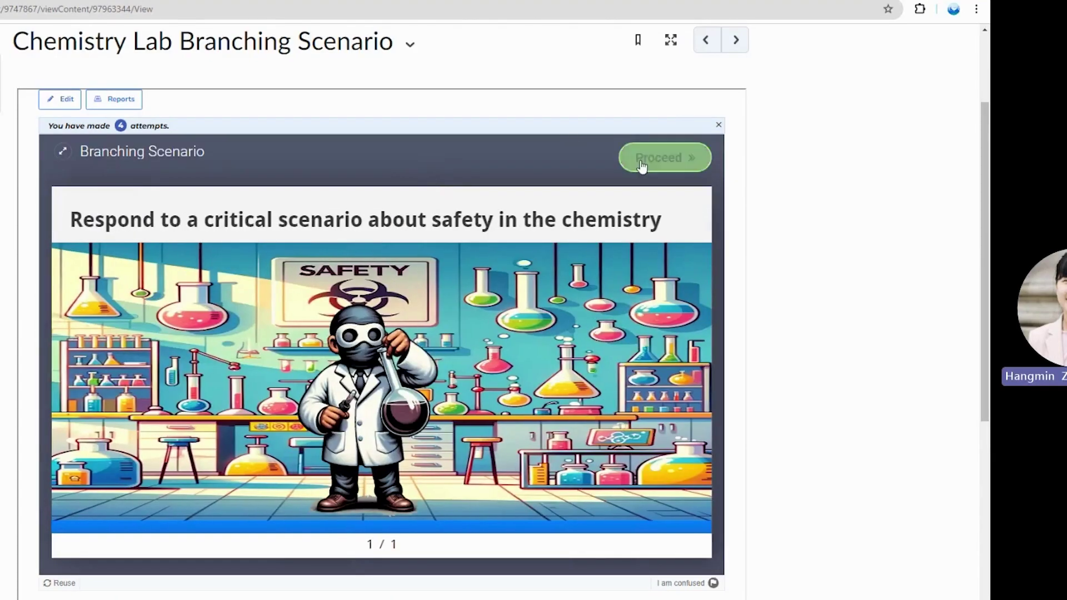
# - Retry the sulfuric acid question and choose 'Consult the lab's safety manual…'
pyautogui.click(641, 164)
pyautogui.click(662, 167)
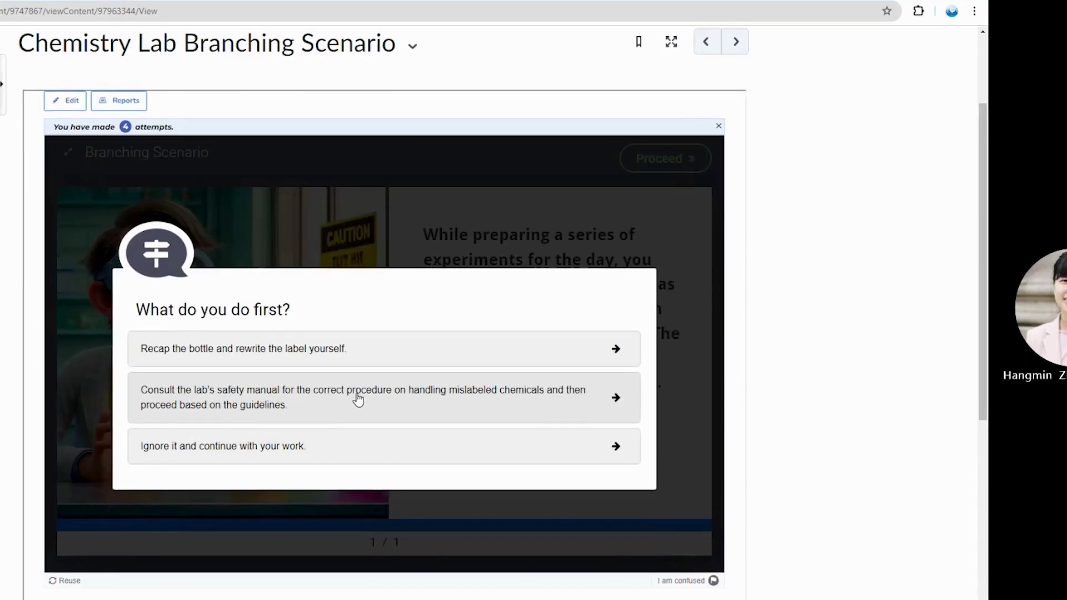
pyautogui.click(355, 399)
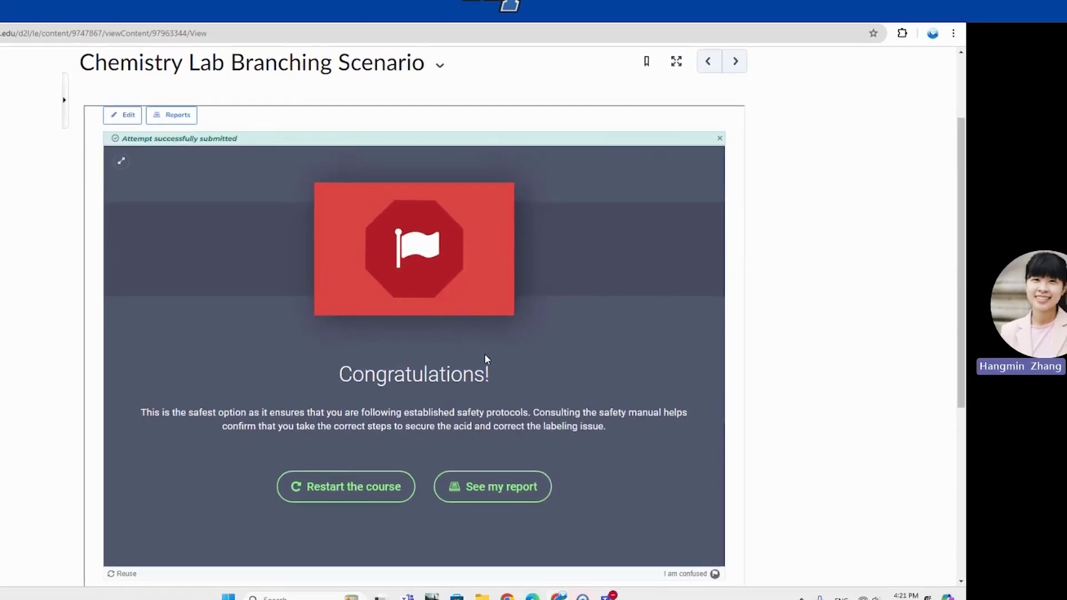